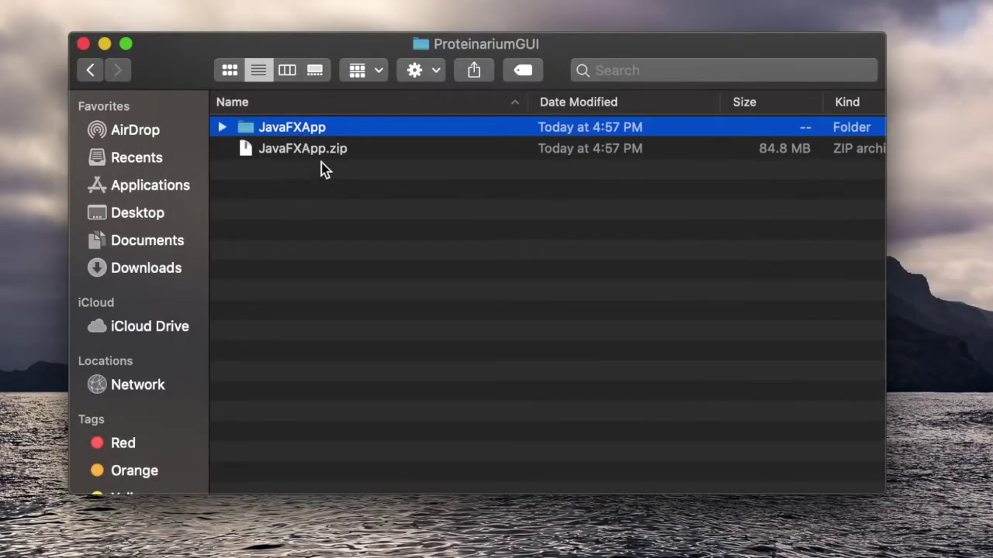
- Launch JavaFXApp.jar from the JavaFXApp folder, allowing it to open despite the unverified developer
{"action": "double_click", "coordinate": [291, 128]}
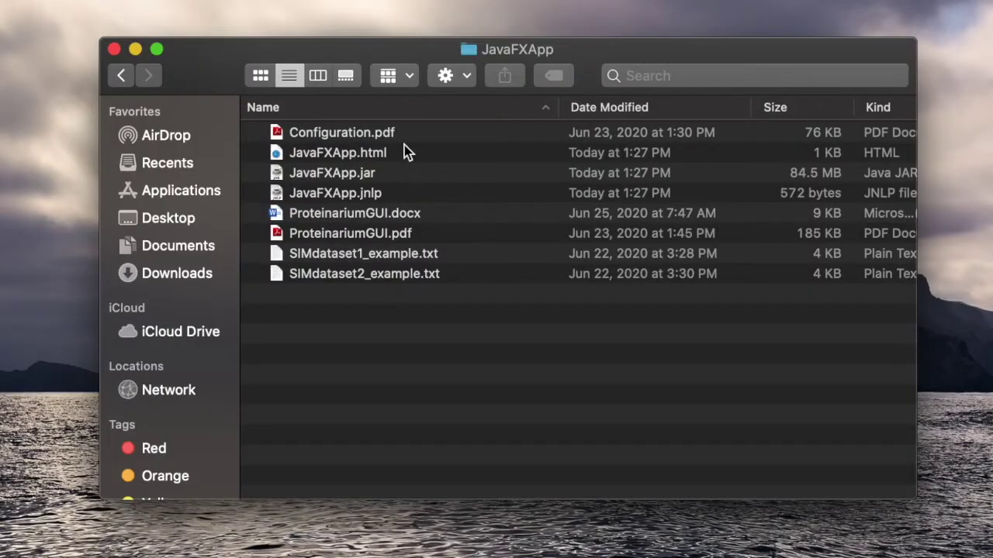
{"action": "left_click", "coordinate": [349, 177]}
{"action": "right_click", "coordinate": [350, 173]}
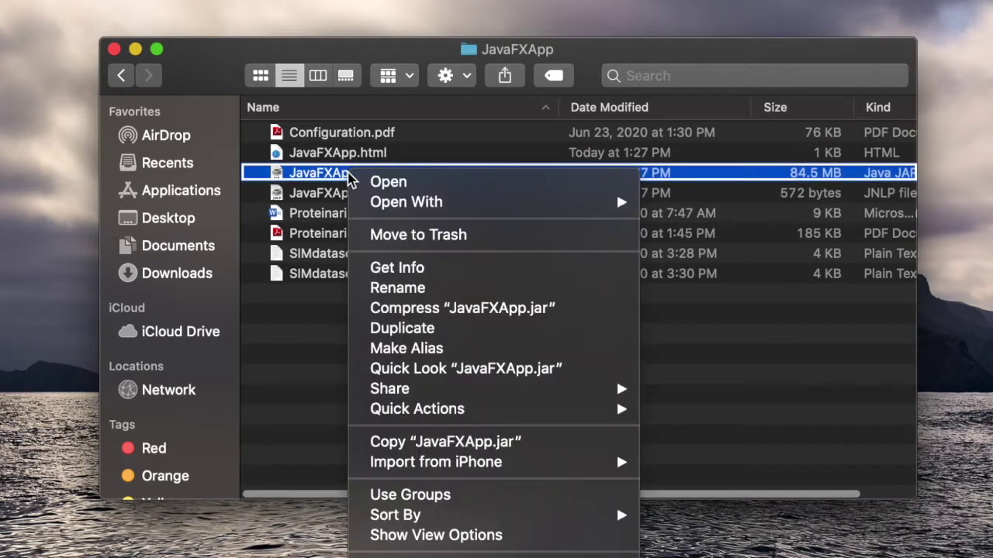
{"action": "left_click", "coordinate": [392, 185]}
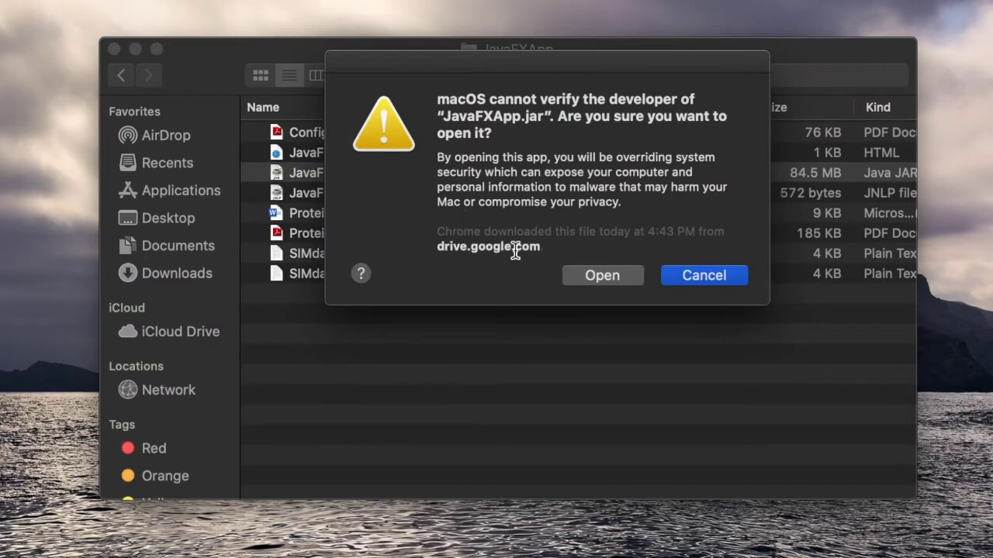
{"action": "left_click", "coordinate": [597, 278]}
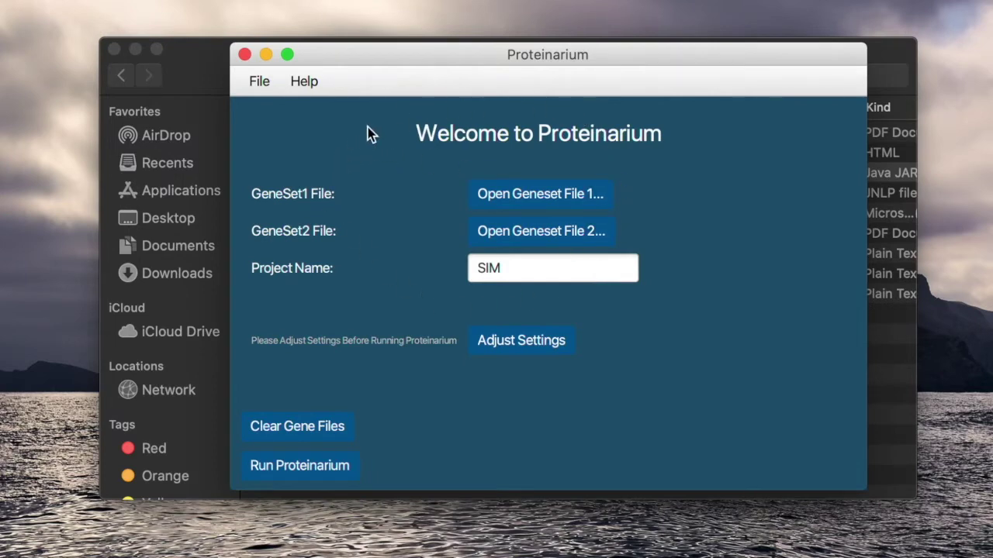
{"action": "left_click", "coordinate": [259, 83]}
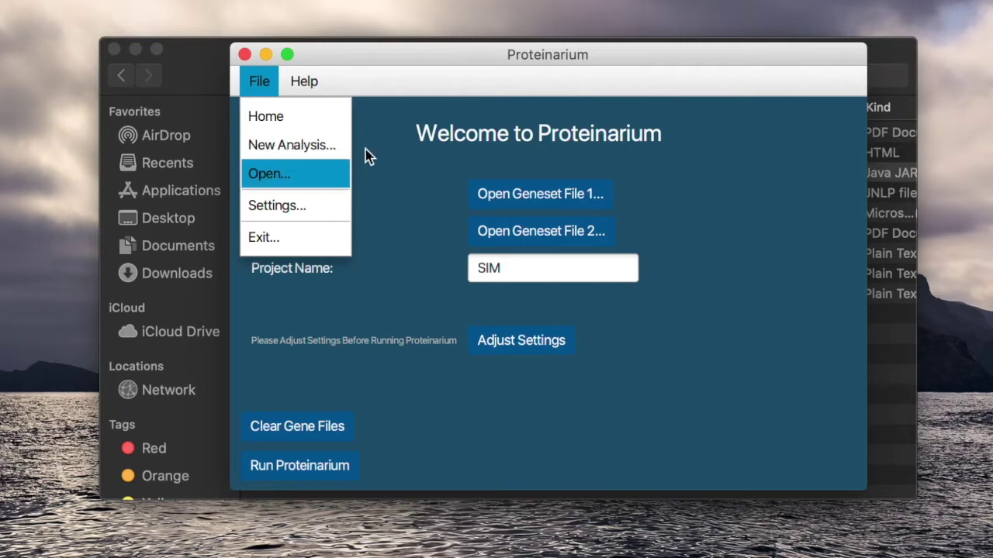
{"action": "left_click", "coordinate": [384, 123]}
{"action": "left_click", "coordinate": [304, 82]}
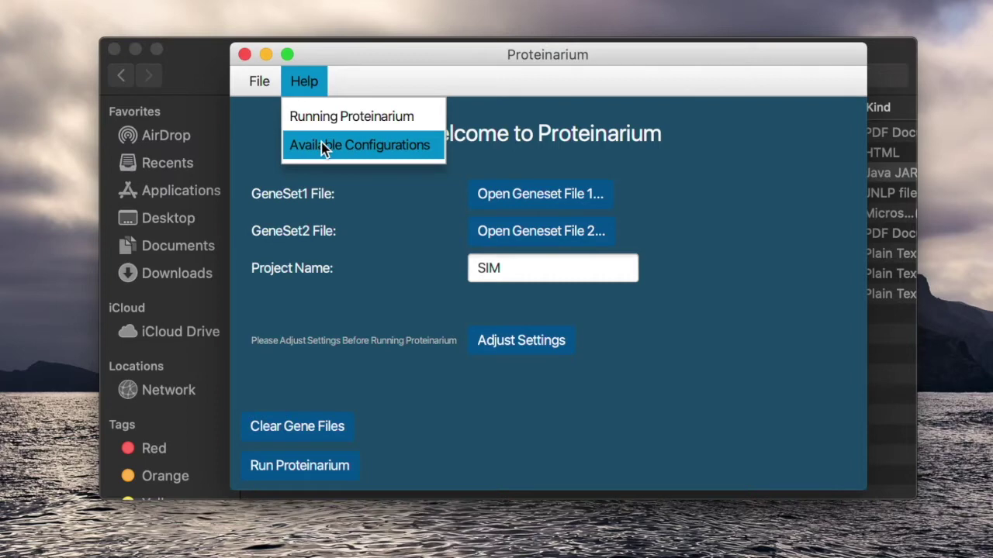
{"action": "left_click", "coordinate": [388, 190]}
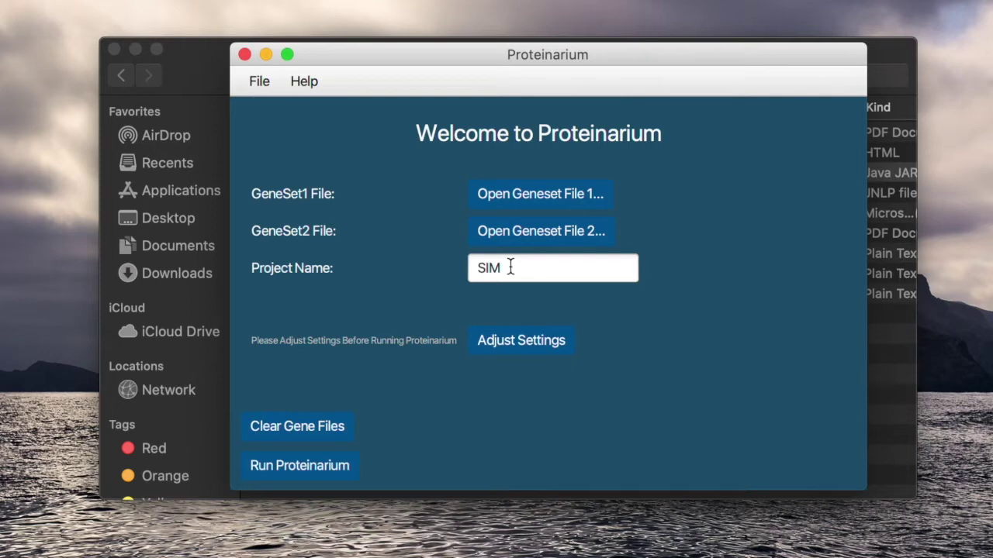
- Review the basic and advanced analysis settings, then cancel out of the advanced ones
{"action": "left_click", "coordinate": [513, 350]}
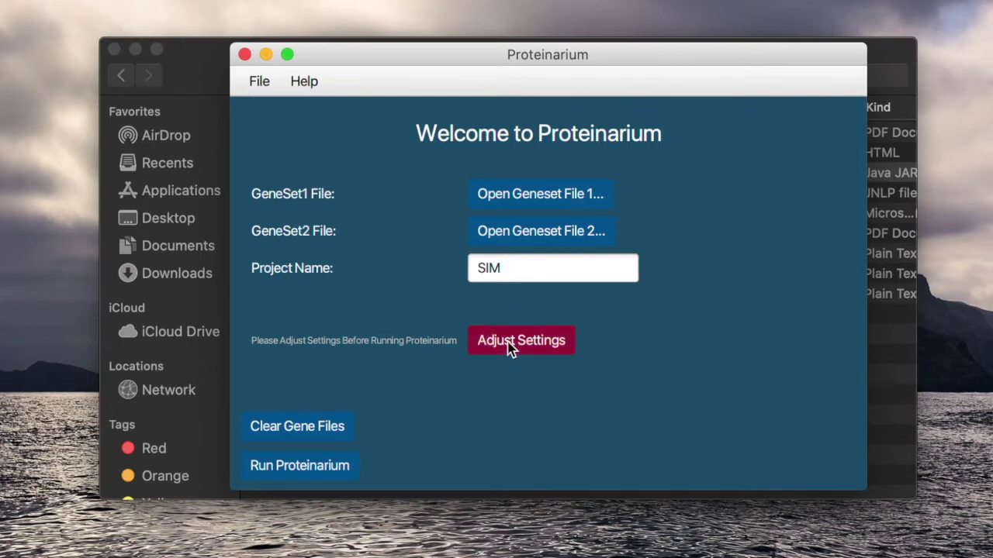
{"action": "left_click", "coordinate": [508, 348]}
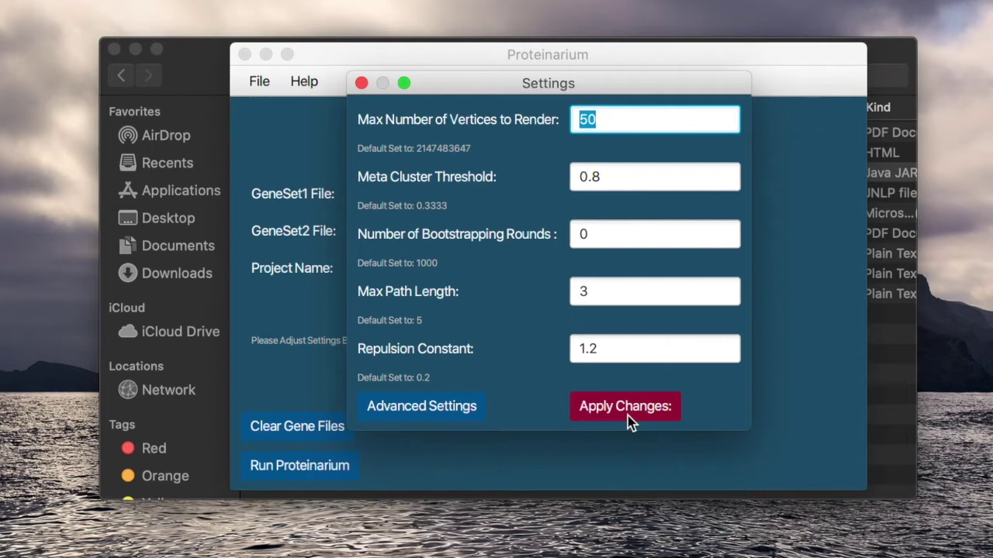
{"action": "left_click", "coordinate": [445, 406]}
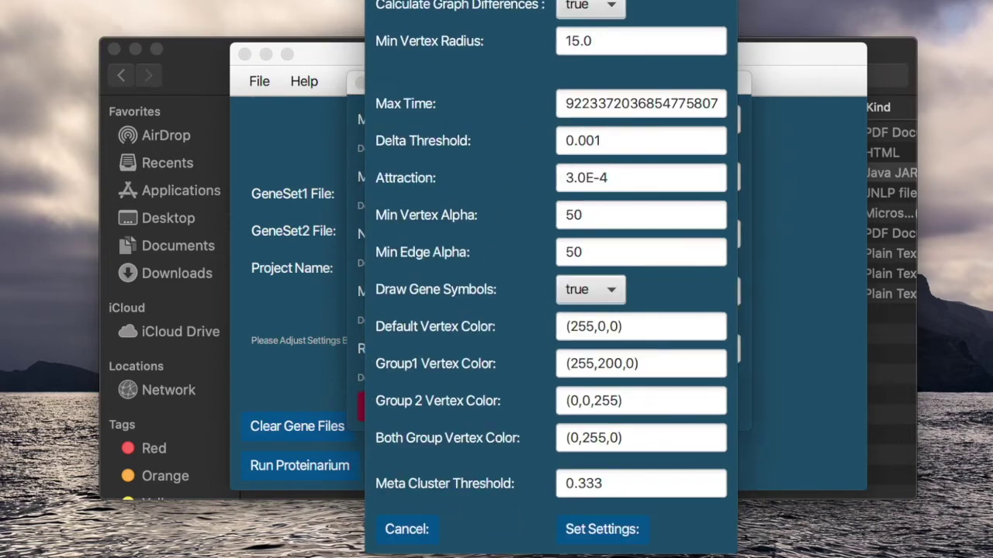
{"action": "left_click", "coordinate": [424, 530]}
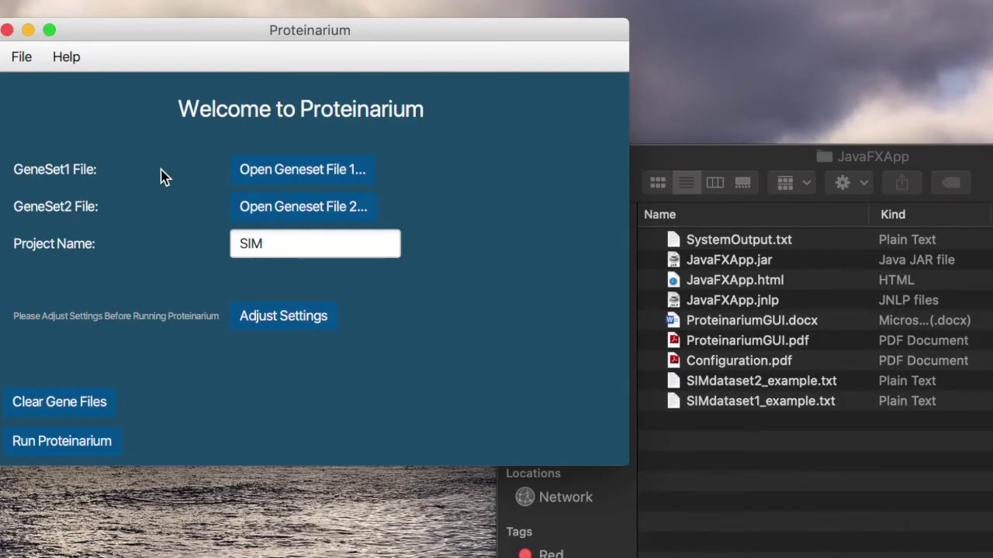
- Load SIMdataset1_example.txt as gene set 1 and SIMdataset2_example.txt as gene set 2
{"action": "left_click", "coordinate": [315, 168]}
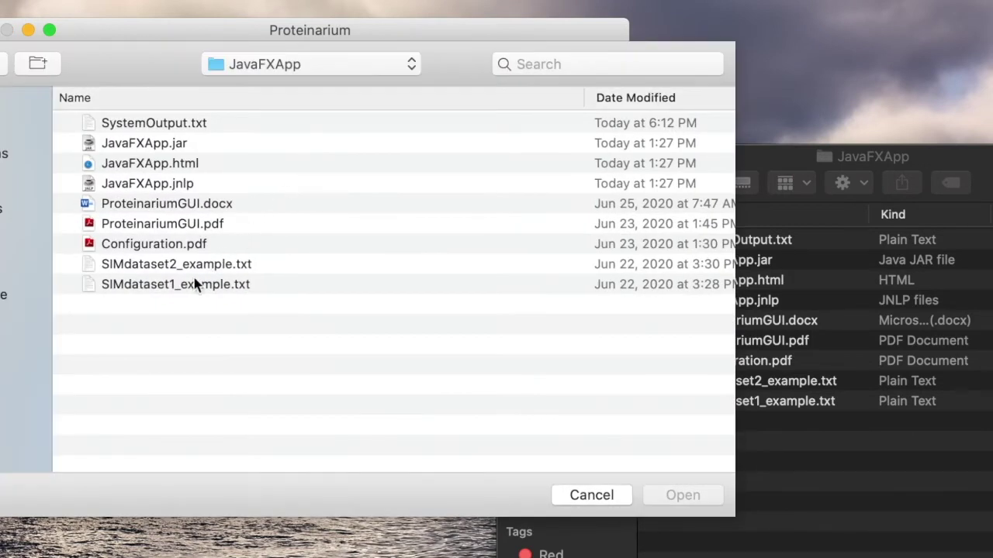
{"action": "left_click", "coordinate": [180, 286]}
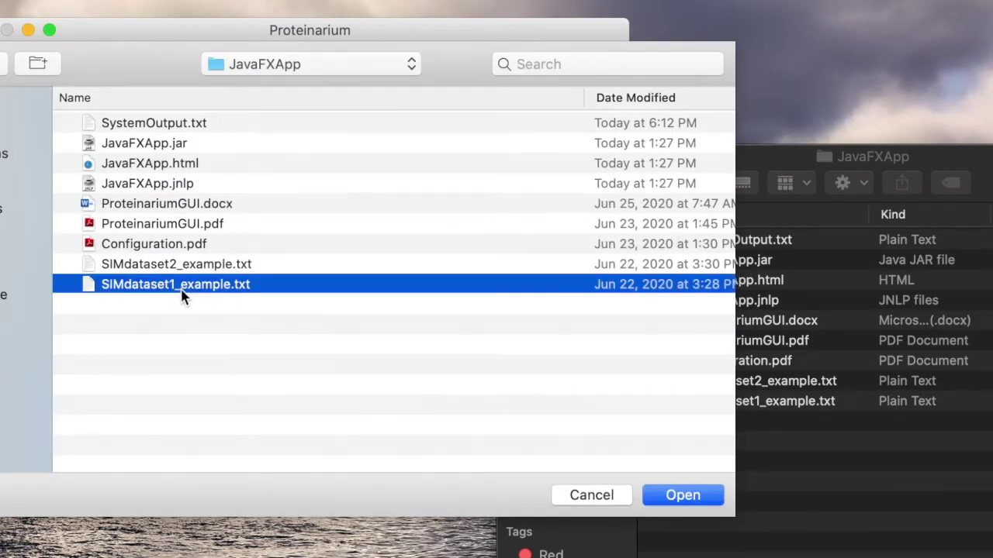
{"action": "left_click", "coordinate": [677, 495]}
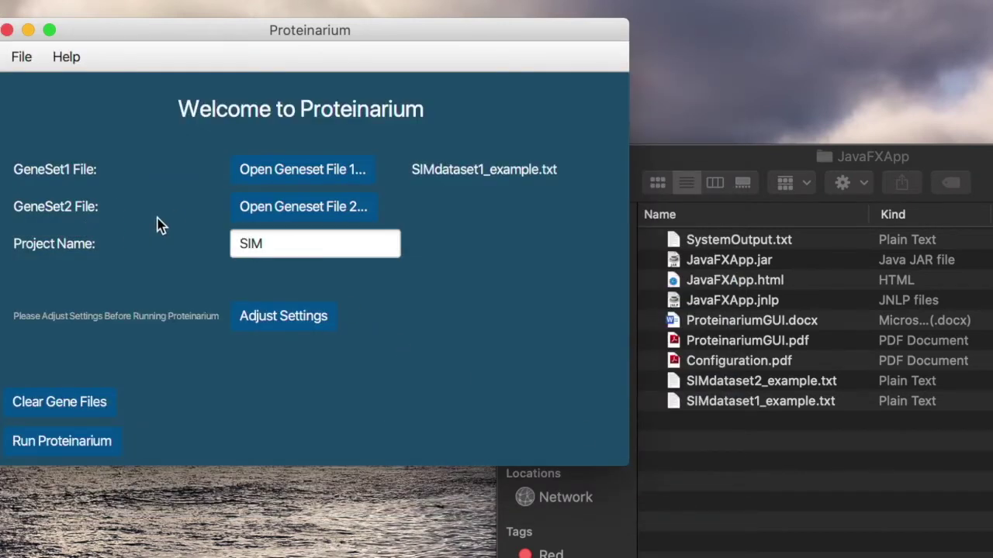
{"action": "left_click", "coordinate": [309, 208]}
{"action": "left_click", "coordinate": [192, 263]}
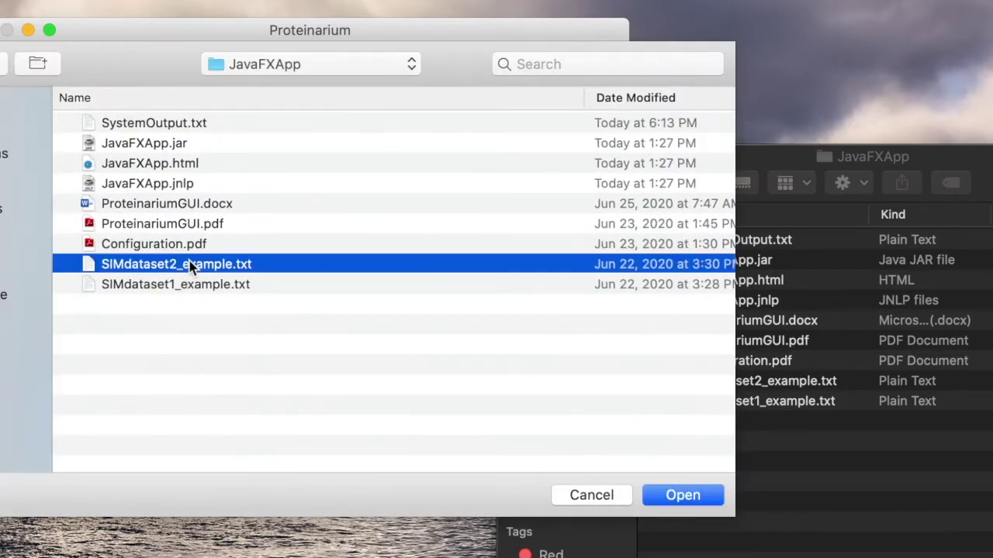
{"action": "left_click", "coordinate": [680, 491]}
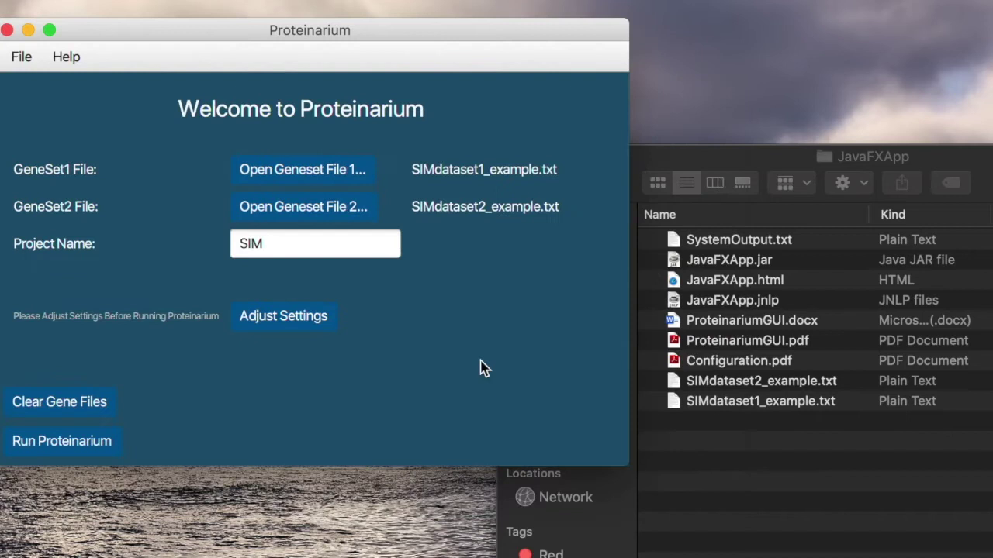
- Name the project SIM1SET1 and apply the analysis settings with their existing values
{"action": "left_click", "coordinate": [327, 243]}
{"action": "type", "text": "1SET1"}
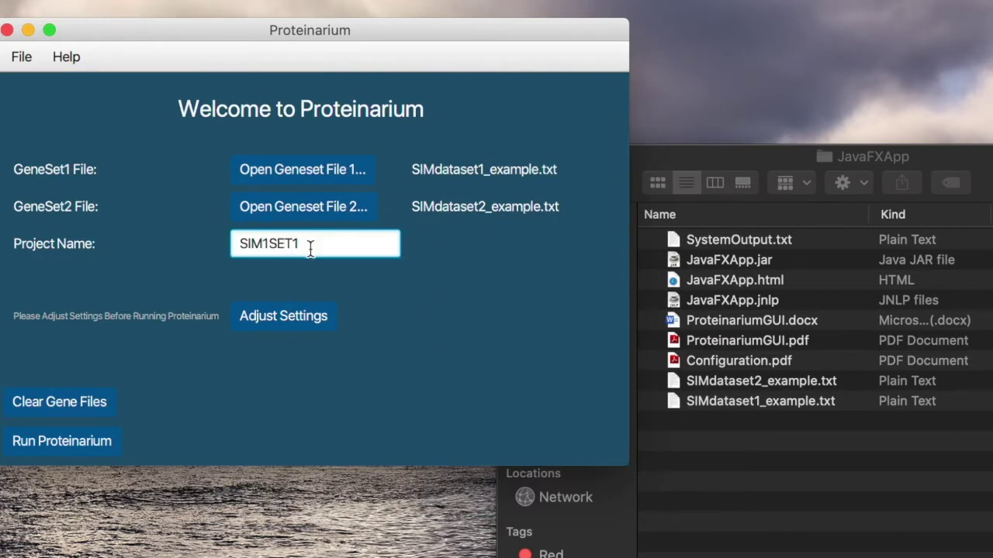
{"action": "left_click", "coordinate": [294, 318]}
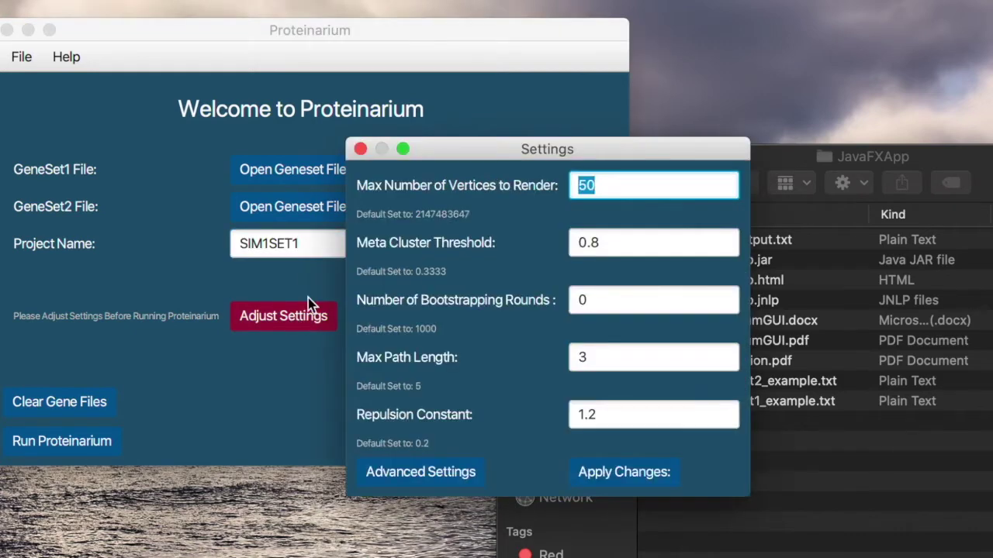
{"action": "left_click", "coordinate": [609, 177]}
{"action": "left_click", "coordinate": [613, 474]}
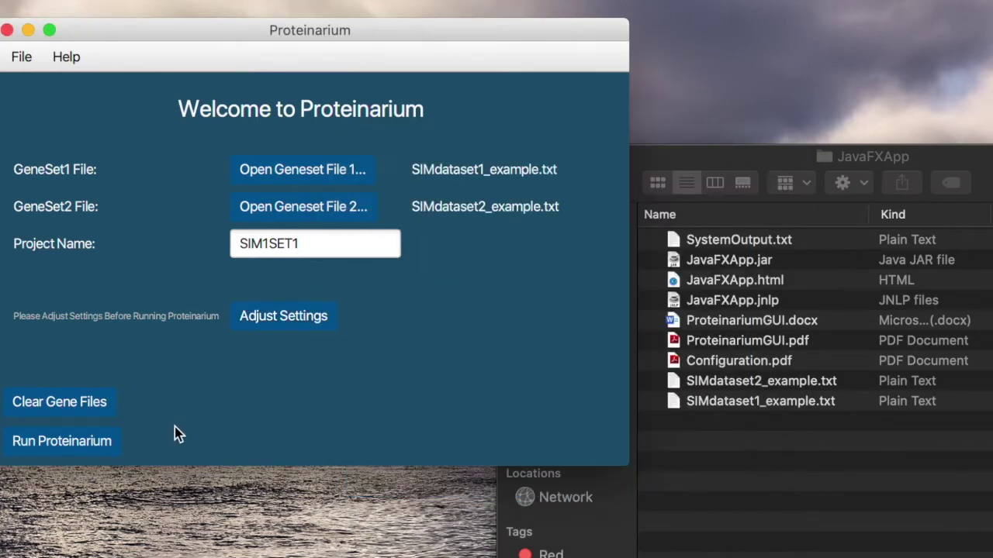
- Run Proteinarium on the two gene sets and examine the cluster labels in the SIM1SET1 dendrogram
{"action": "left_click", "coordinate": [72, 442]}
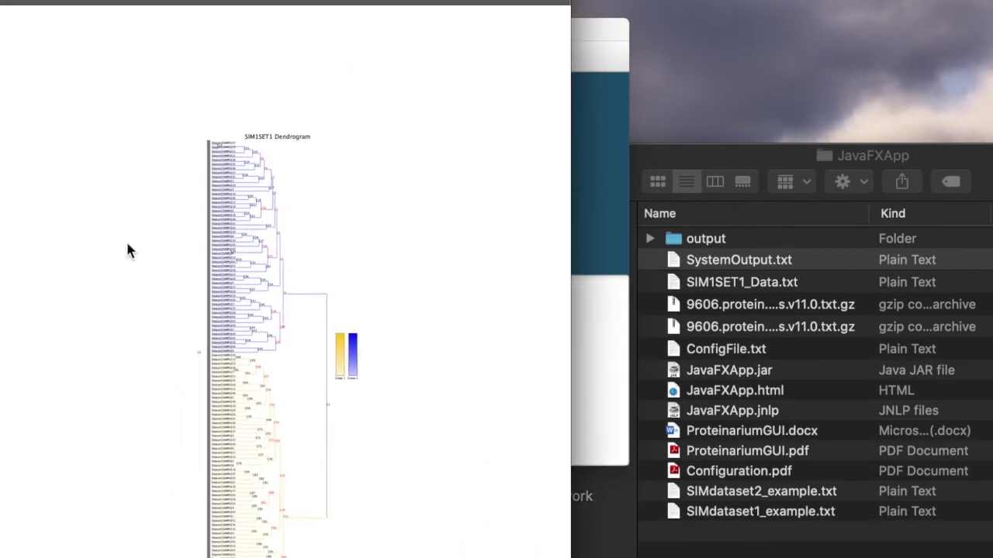
{"action": "scroll", "coordinate": [272, 289], "scroll_direction": "up", "scroll_amount": 5}
{"action": "scroll", "coordinate": [271, 291], "scroll_direction": "down", "scroll_amount": 1}
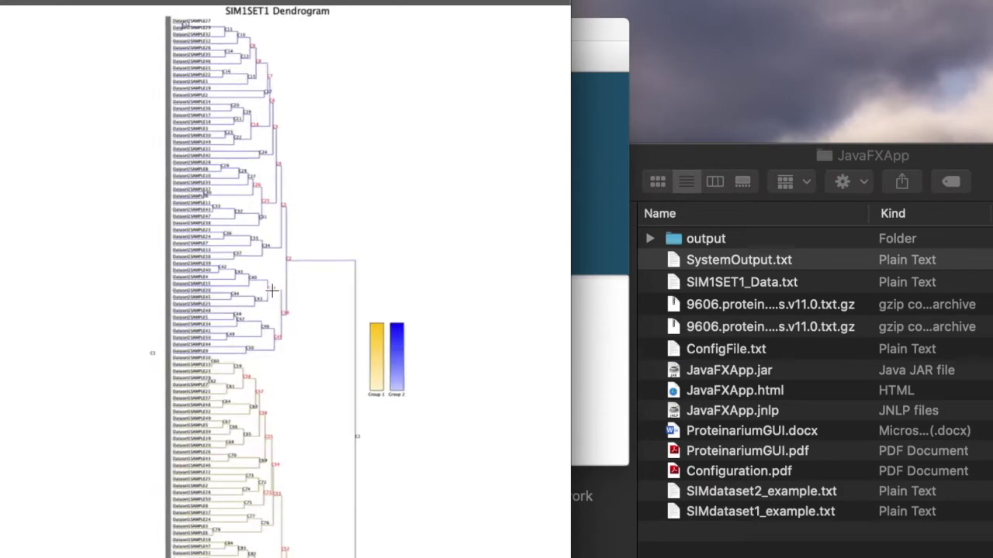
{"action": "scroll", "coordinate": [271, 291], "scroll_direction": "up", "scroll_amount": 3}
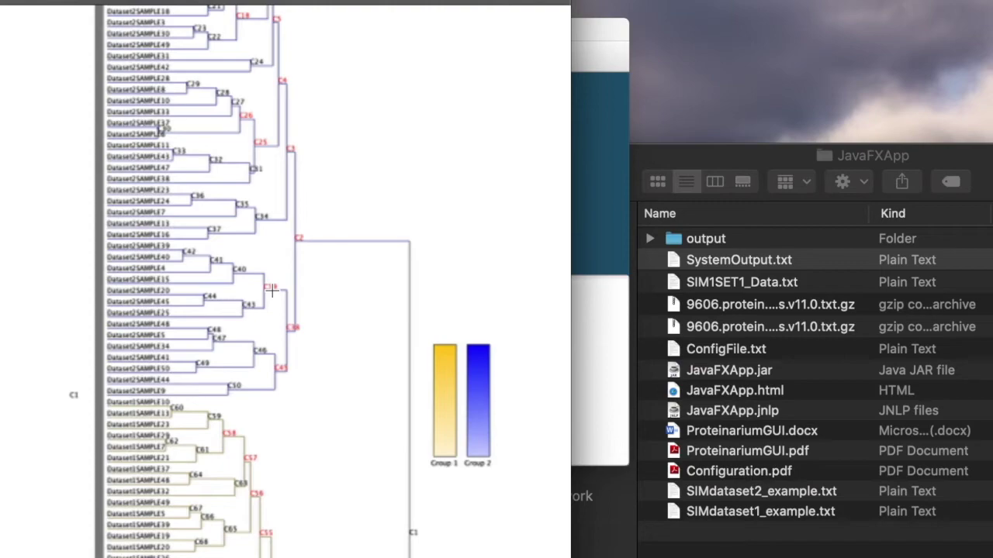
{"action": "scroll", "coordinate": [272, 292], "scroll_direction": "up", "scroll_amount": 5}
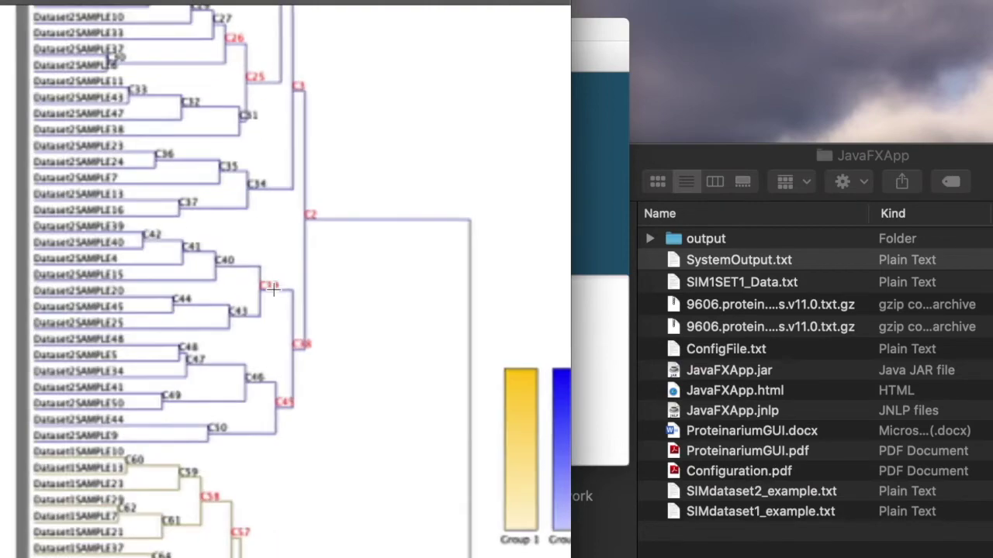
{"action": "scroll", "coordinate": [225, 424], "scroll_direction": "down", "scroll_amount": 10}
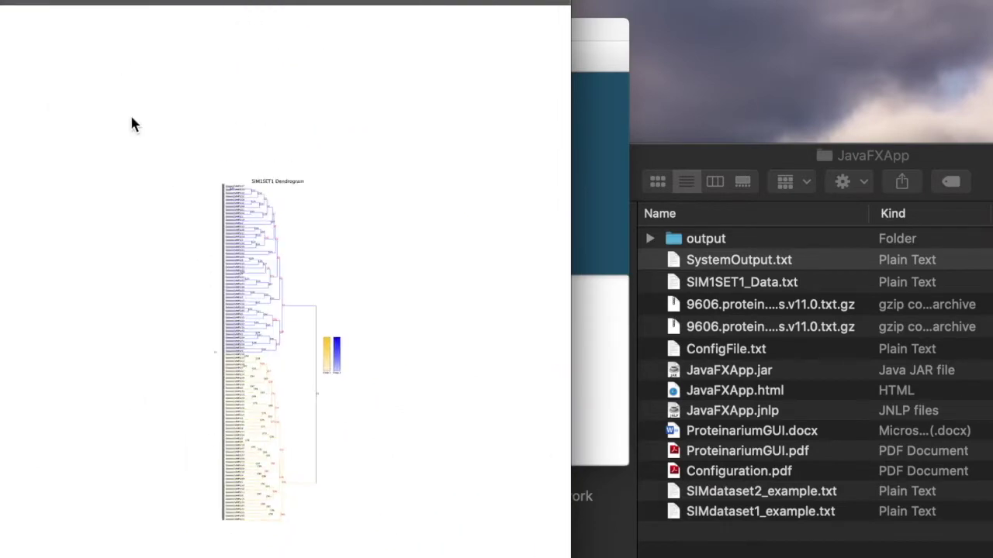
- Open SystemOutput.txt from the JavaFXApp folder and read through the run log
{"action": "left_click", "coordinate": [604, 132]}
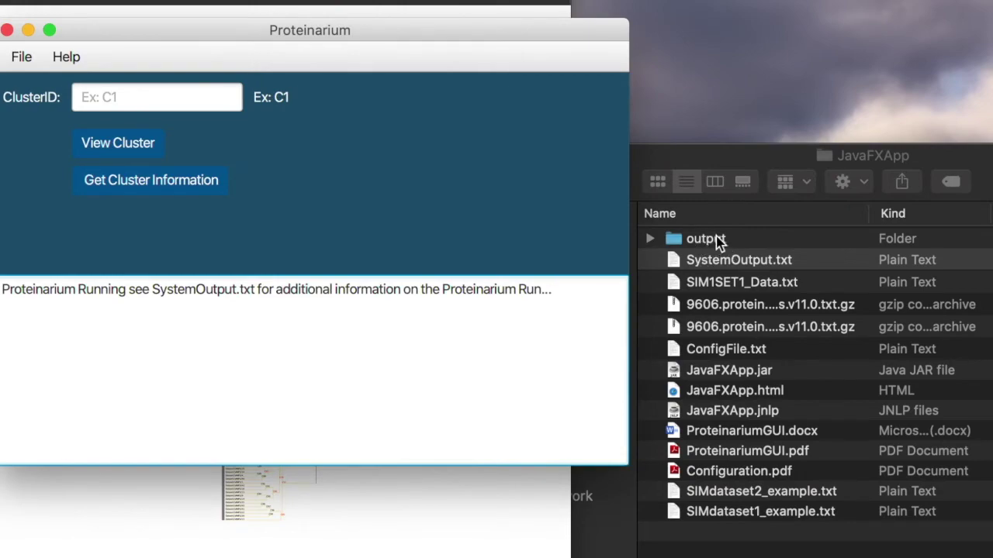
{"action": "double_click", "coordinate": [718, 262]}
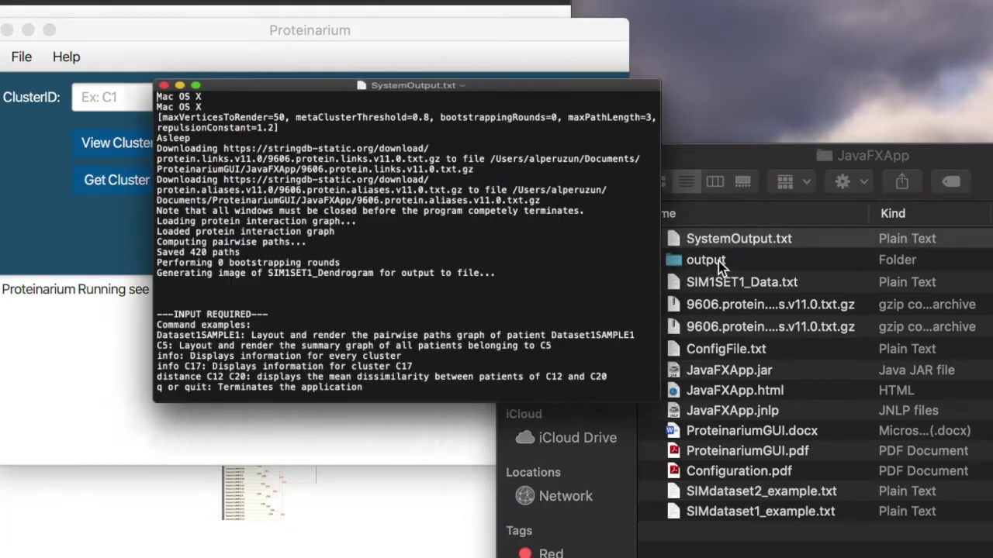
{"action": "scroll", "coordinate": [204, 264], "scroll_direction": "down", "scroll_amount": 5}
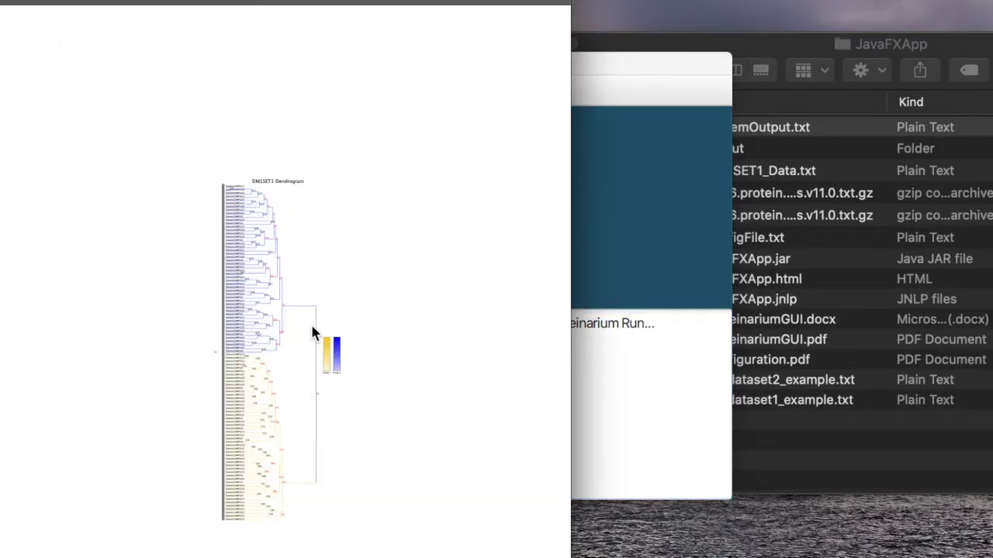
- Find cluster C56 in the Group 1 branch of the dendrogram, view its network graph, and close the graph
{"action": "scroll", "coordinate": [310, 325], "scroll_direction": "up", "scroll_amount": 5}
{"action": "scroll", "coordinate": [310, 326], "scroll_direction": "up", "scroll_amount": 5}
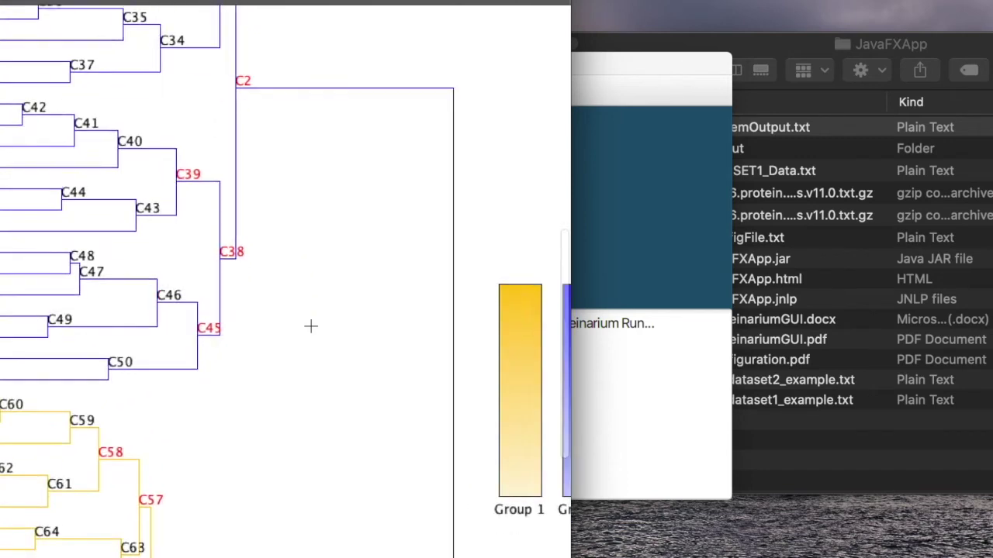
{"action": "scroll", "coordinate": [310, 325], "scroll_direction": "down", "scroll_amount": 3}
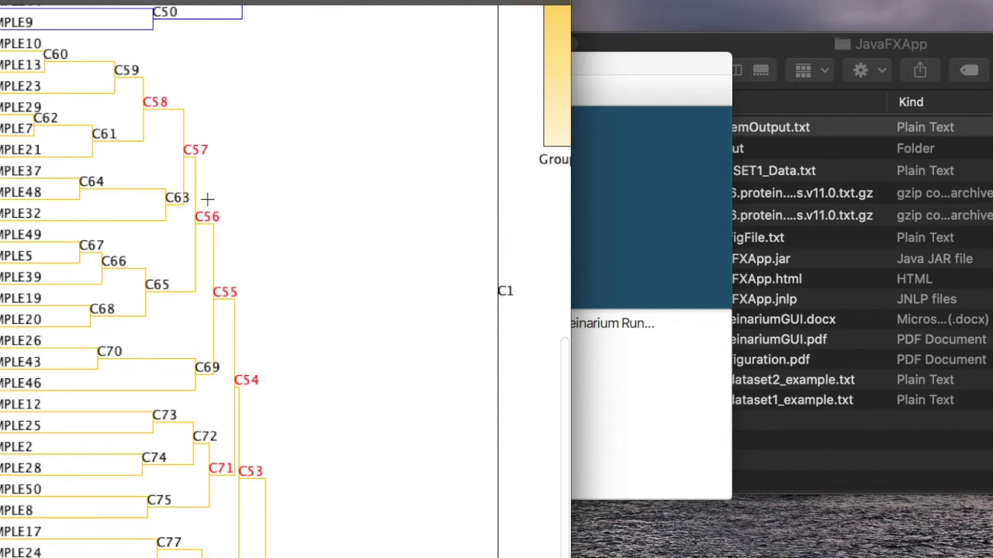
{"action": "left_click", "coordinate": [690, 199]}
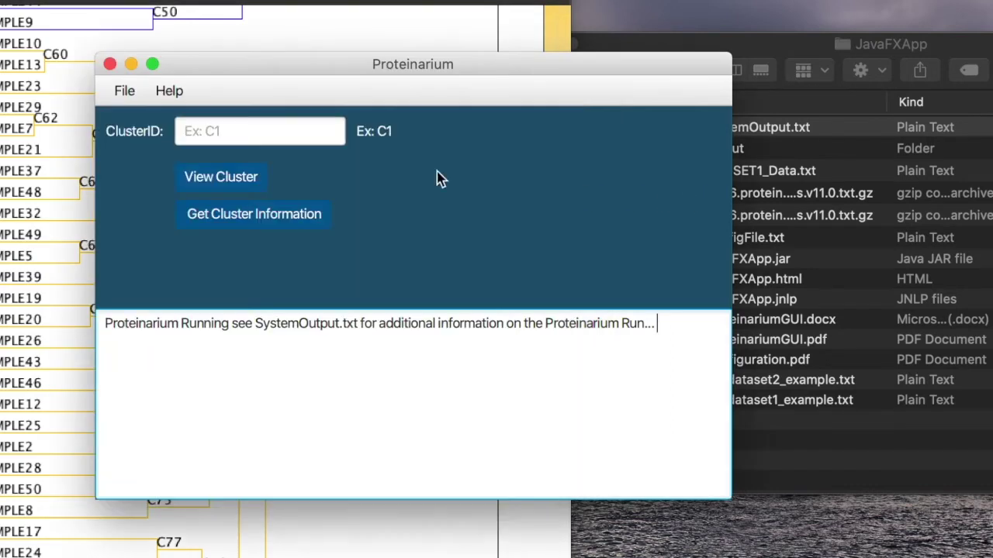
{"action": "left_click", "coordinate": [243, 132]}
{"action": "type", "text": "C"}
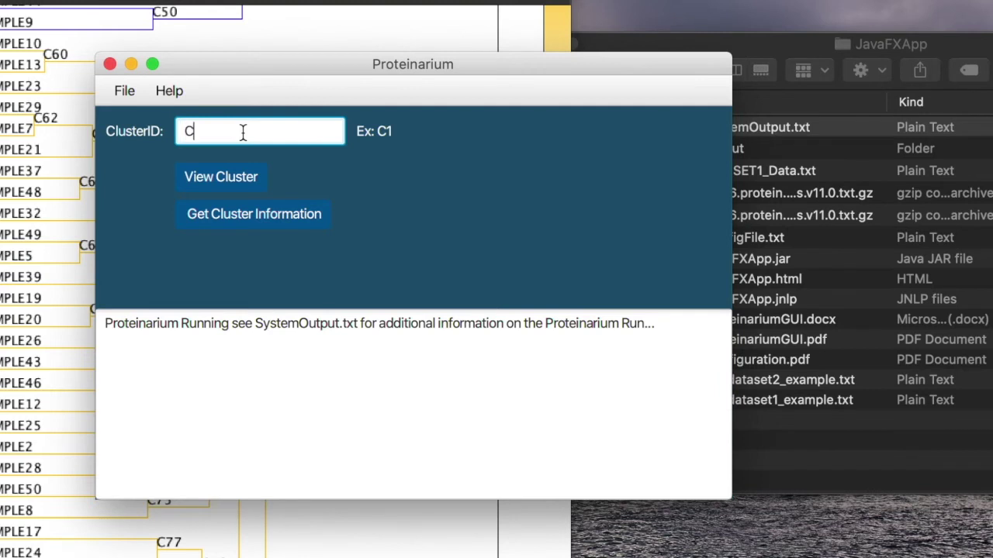
{"action": "type", "text": "56"}
{"action": "left_click", "coordinate": [222, 183]}
{"action": "left_click_drag", "start_coordinate": [206, 4], "coordinate": [549, 101]}
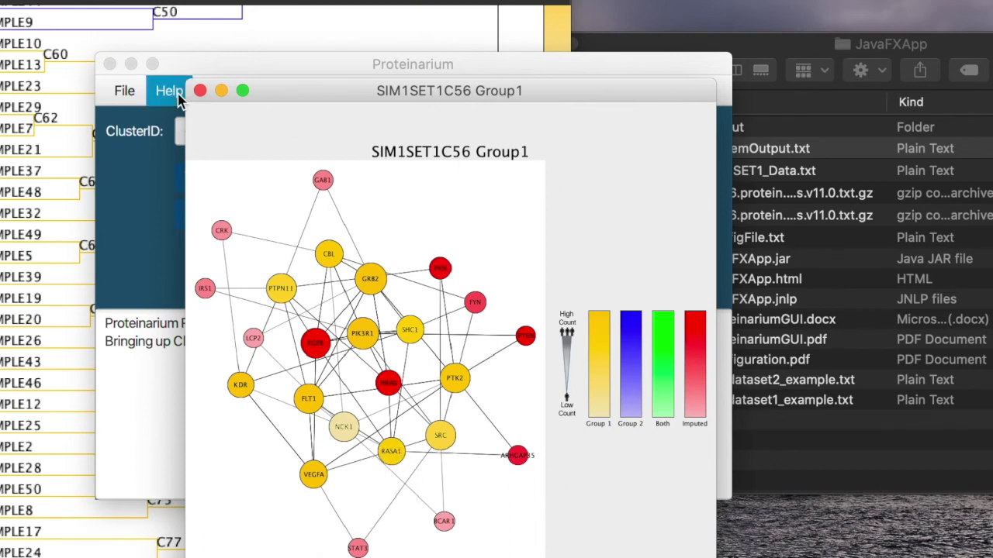
{"action": "left_click", "coordinate": [200, 91]}
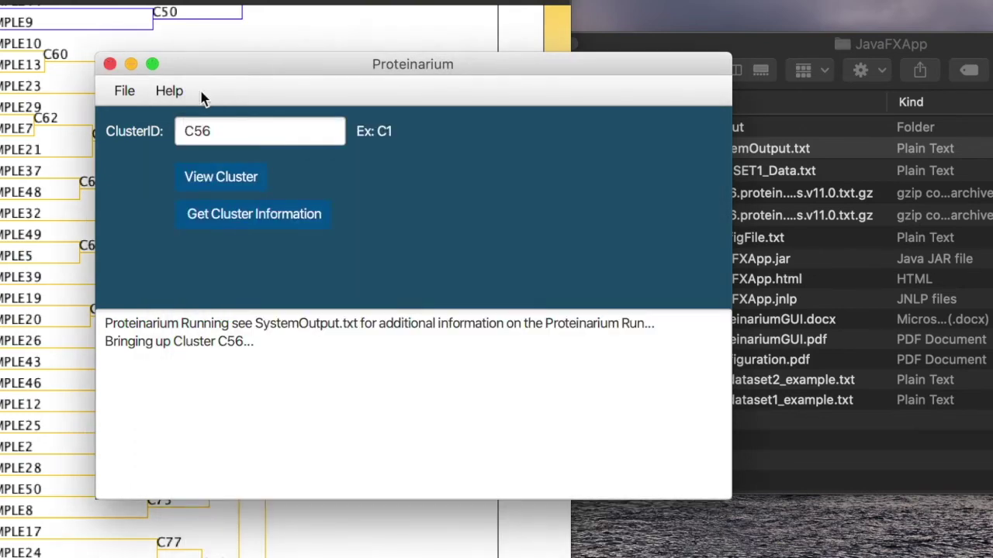
- Output the information for cluster C56 and move the Proteinarium window clear of the JavaFXApp file list
{"action": "left_click", "coordinate": [254, 217]}
{"action": "left_click_drag", "start_coordinate": [339, 359], "coordinate": [456, 370]}
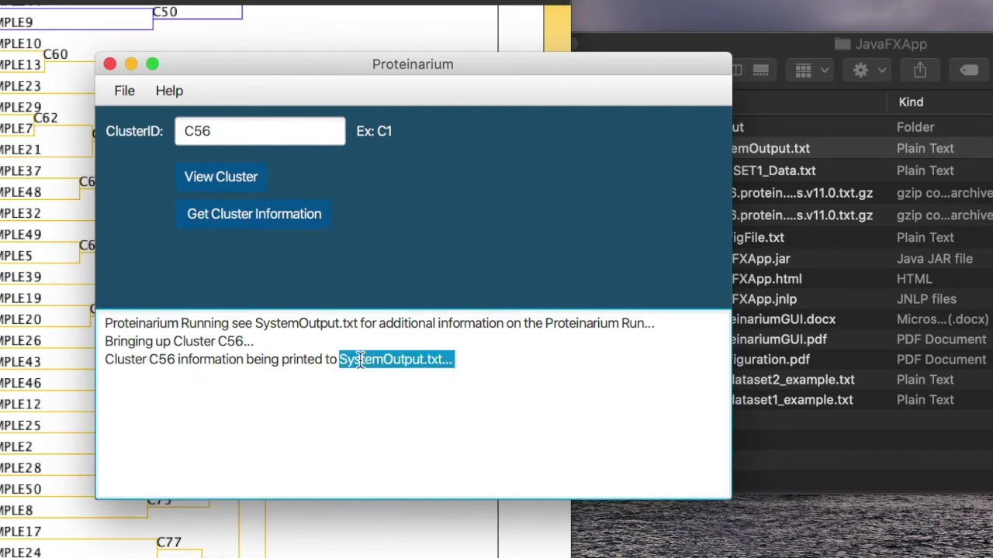
{"action": "left_click_drag", "start_coordinate": [634, 64], "coordinate": [471, 20]}
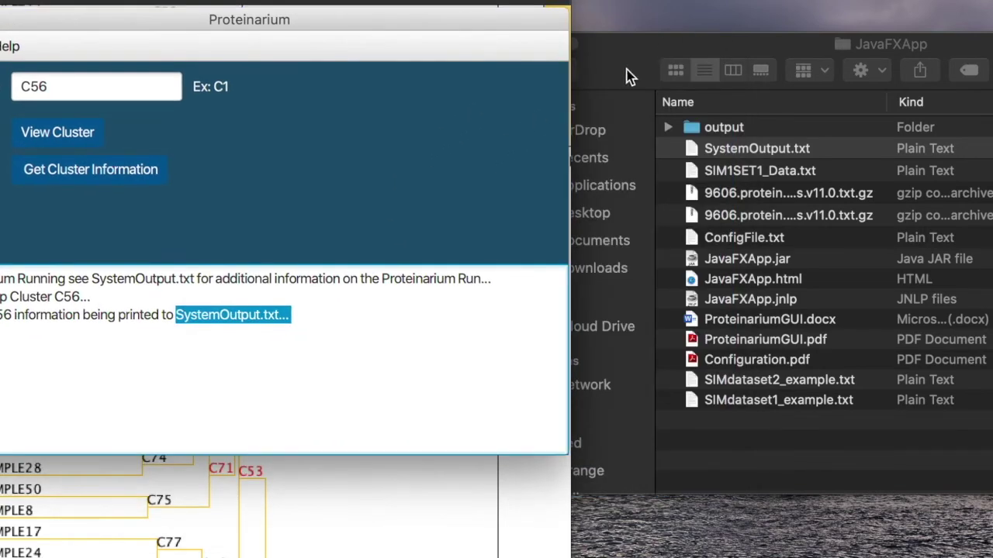
- Reopen SystemOutput.txt, read the cluster analysis of C56, and close the file
{"action": "double_click", "coordinate": [715, 149]}
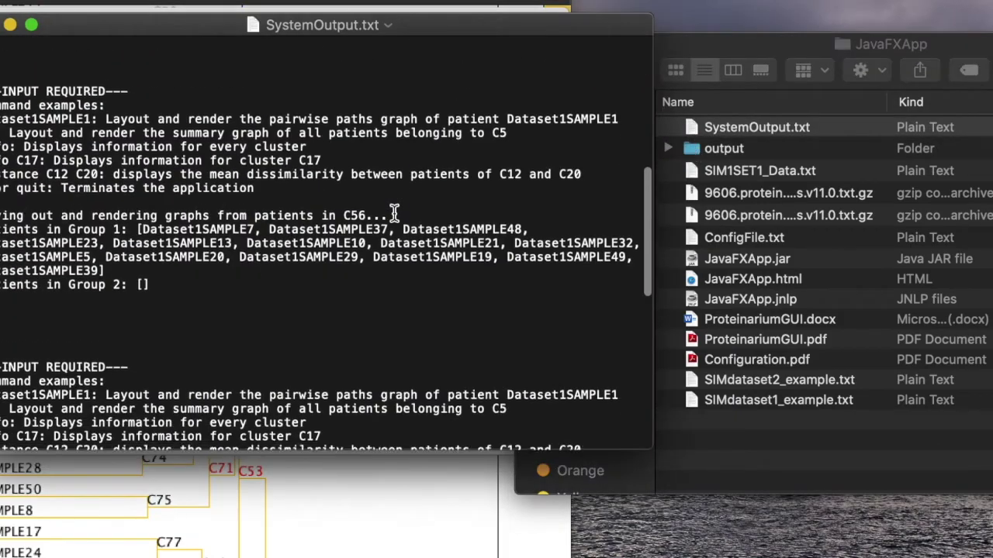
{"action": "scroll", "coordinate": [394, 213], "scroll_direction": "down", "scroll_amount": 10}
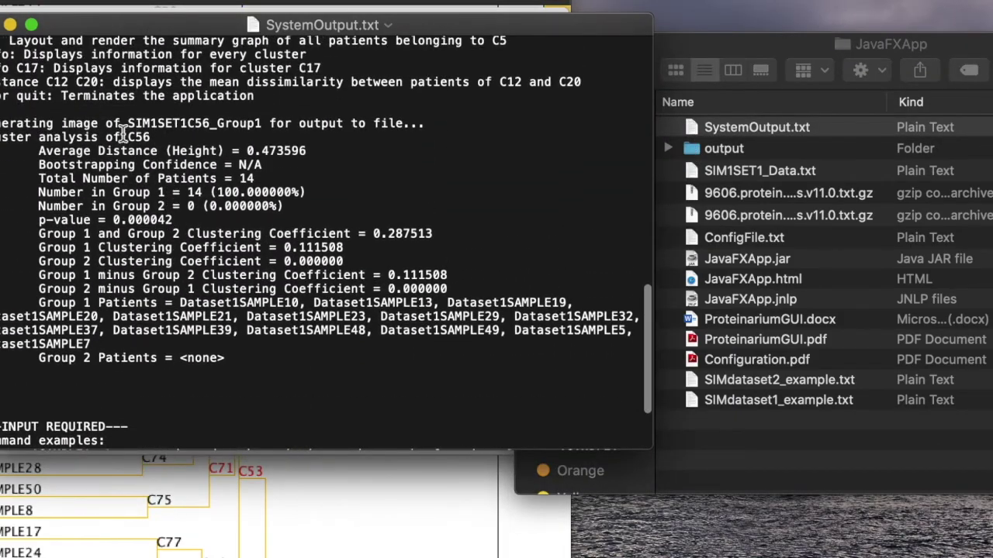
{"action": "left_click_drag", "start_coordinate": [106, 137], "coordinate": [177, 137]}
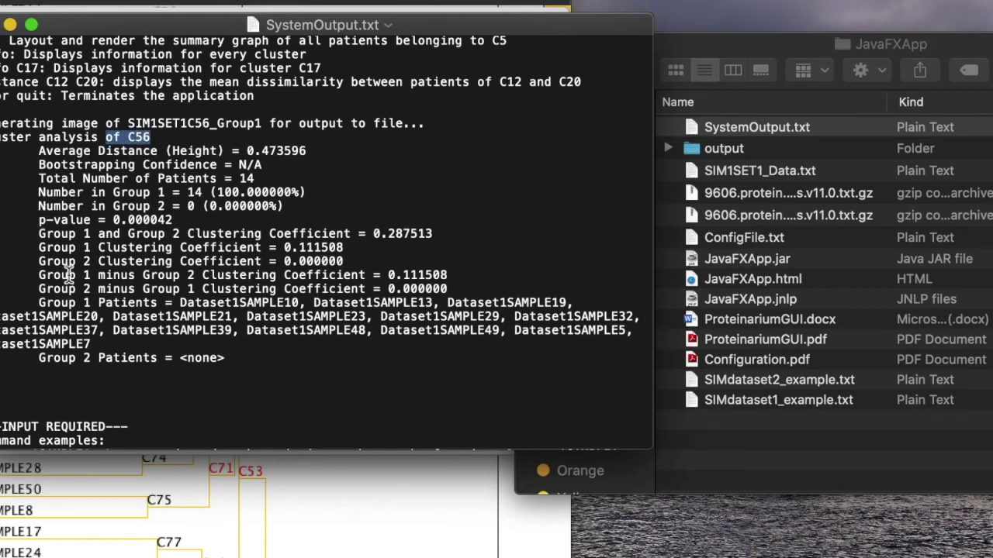
{"action": "left_click", "coordinate": [163, 133]}
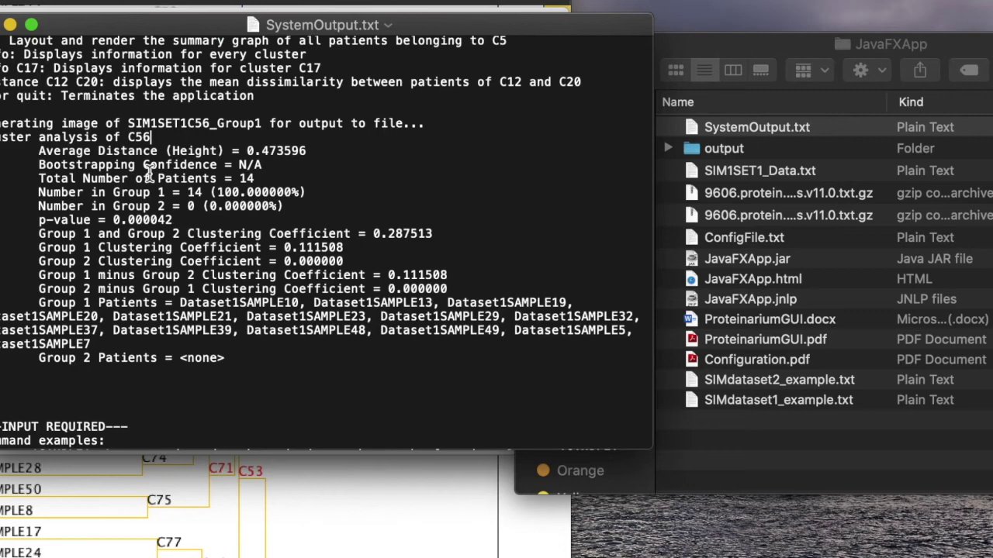
{"action": "left_click", "coordinate": [10, 25]}
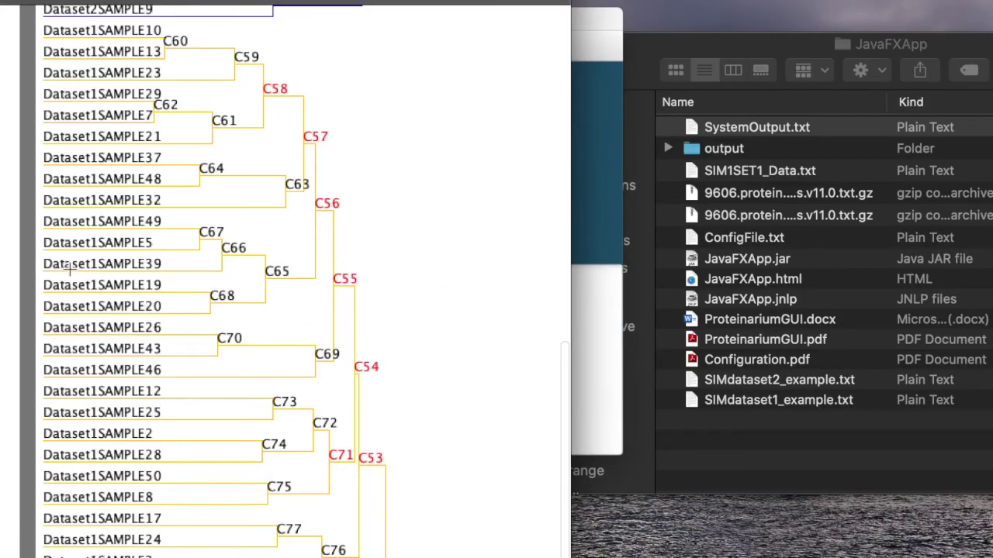
- Bring up the network graph for the single sample Dataset1SAMPLE39, examine it in full, and close the graph
{"action": "scroll", "coordinate": [97, 264], "scroll_direction": "up", "scroll_amount": 5}
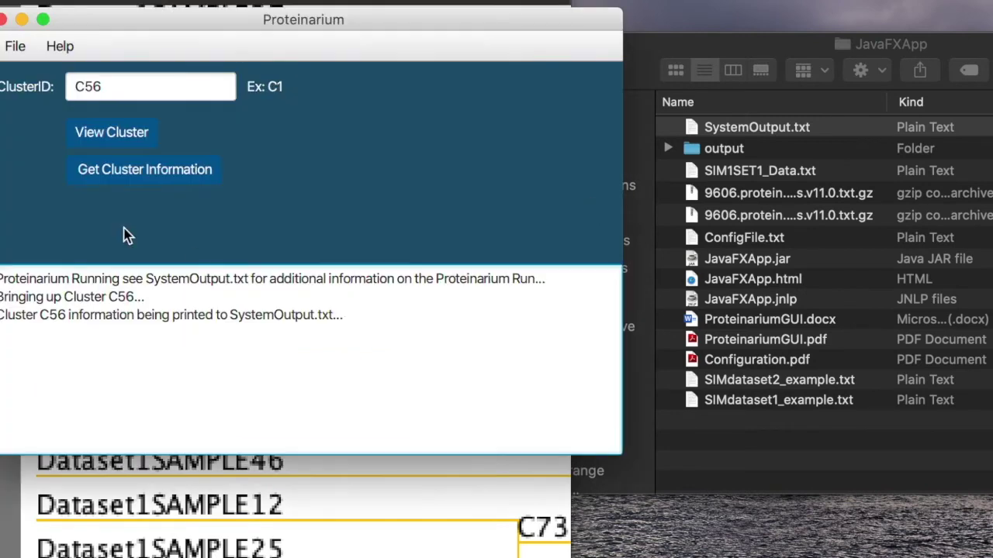
{"action": "double_click", "coordinate": [68, 87]}
{"action": "type", "text": "Dataset1SAMPLE39"}
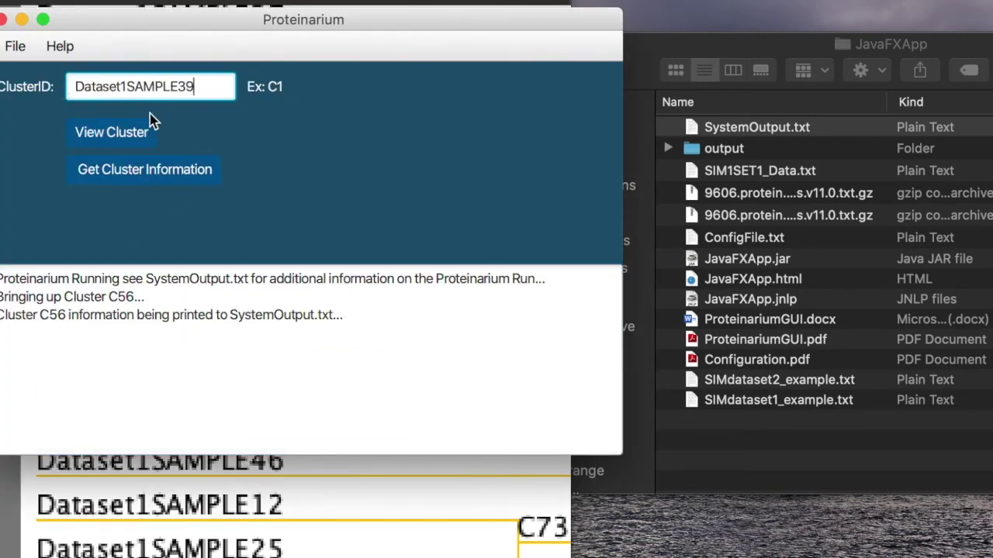
{"action": "left_click", "coordinate": [120, 138]}
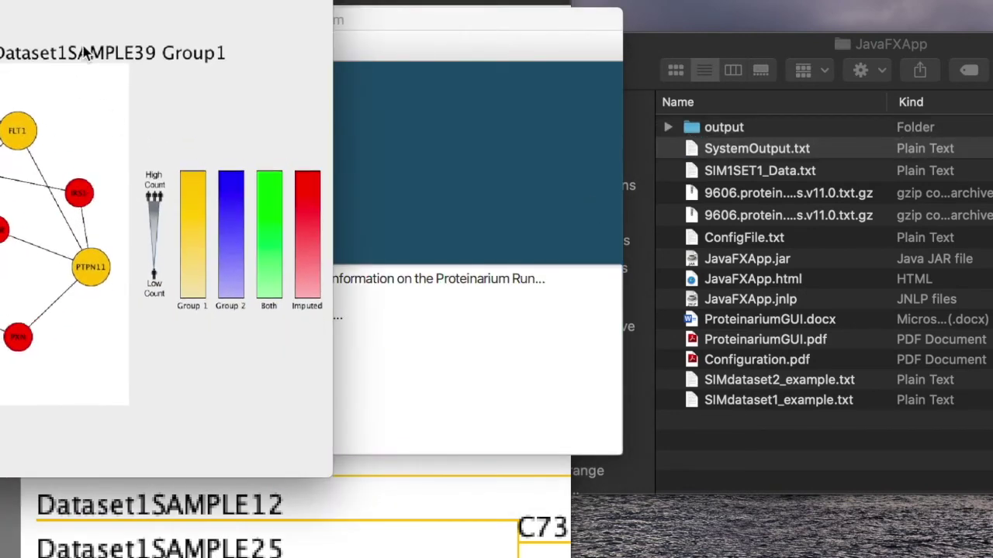
{"action": "left_click_drag", "start_coordinate": [89, 0], "coordinate": [414, 56]}
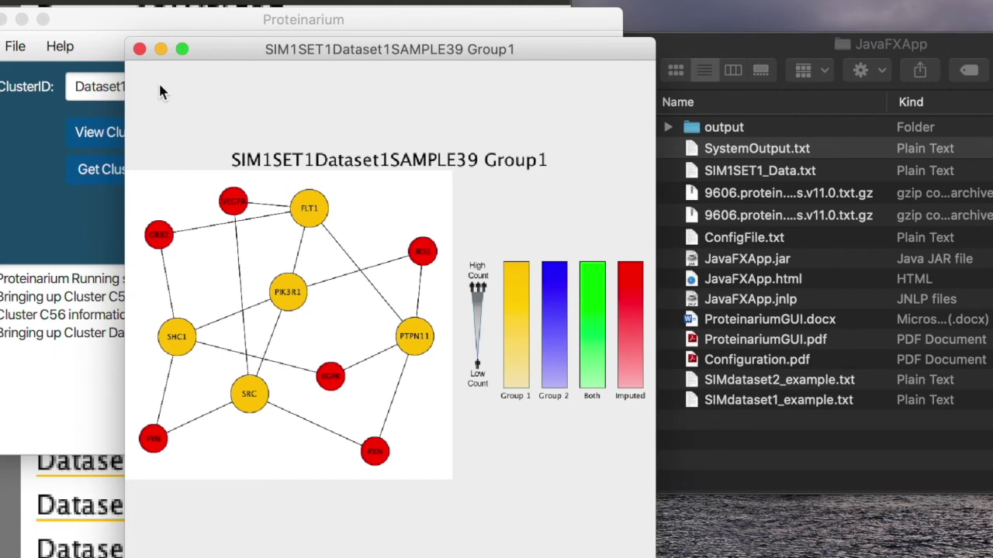
{"action": "left_click", "coordinate": [140, 49]}
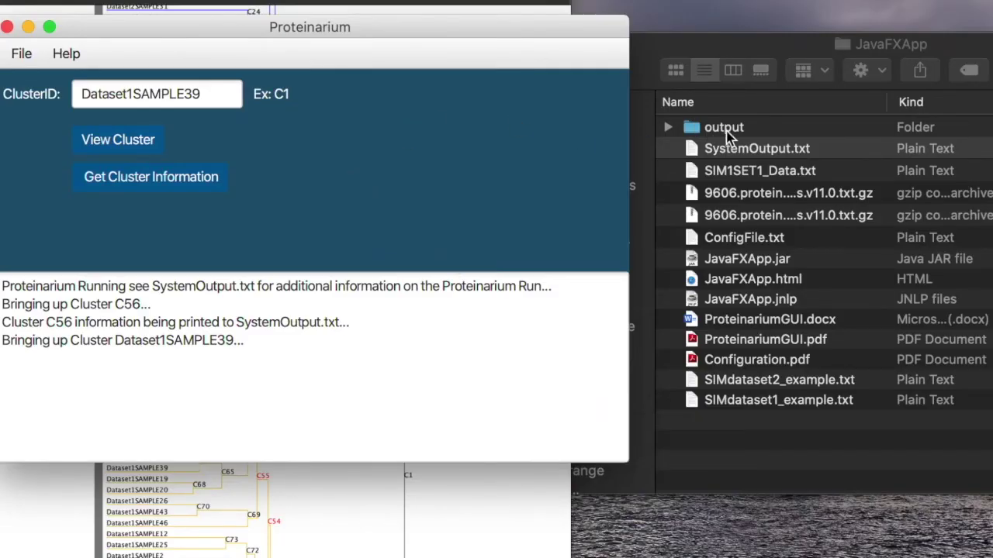
- Open the C56 folder inside the output folder, view the SIM1SET1C56_Group1.png network image, and close it
{"action": "left_click", "coordinate": [723, 128]}
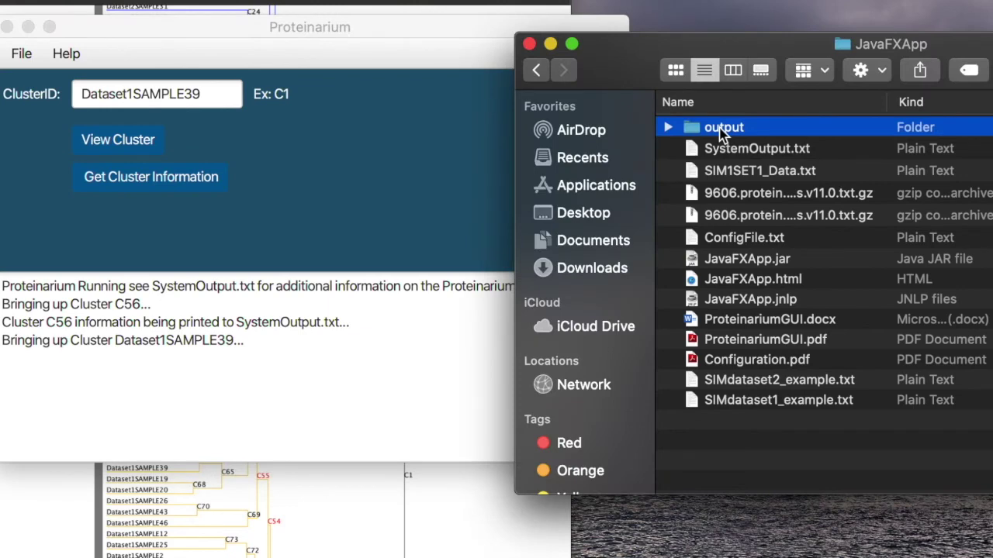
{"action": "double_click", "coordinate": [721, 130]}
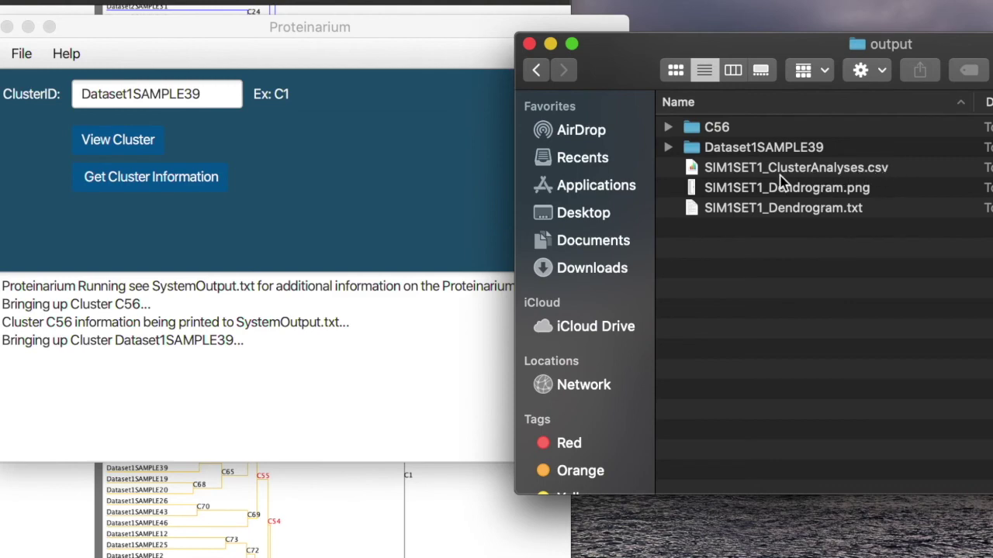
{"action": "double_click", "coordinate": [711, 132]}
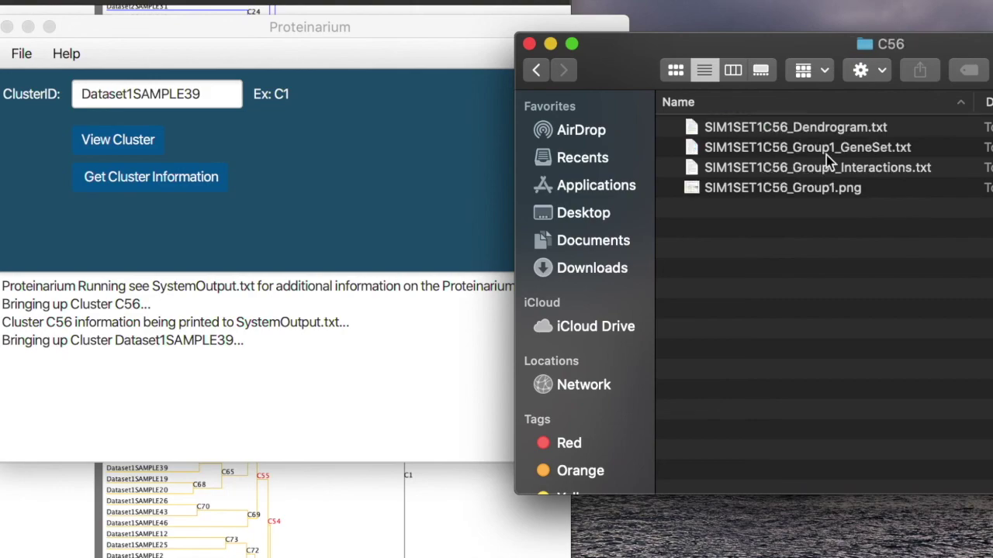
{"action": "double_click", "coordinate": [844, 193]}
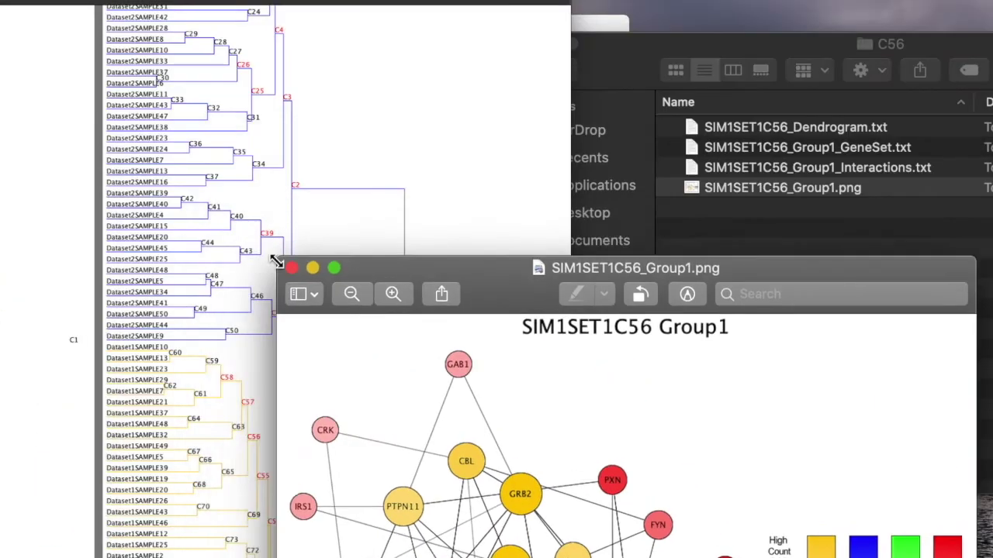
{"action": "left_click_drag", "start_coordinate": [387, 272], "coordinate": [158, 15]}
{"action": "left_click", "coordinate": [60, 6]}
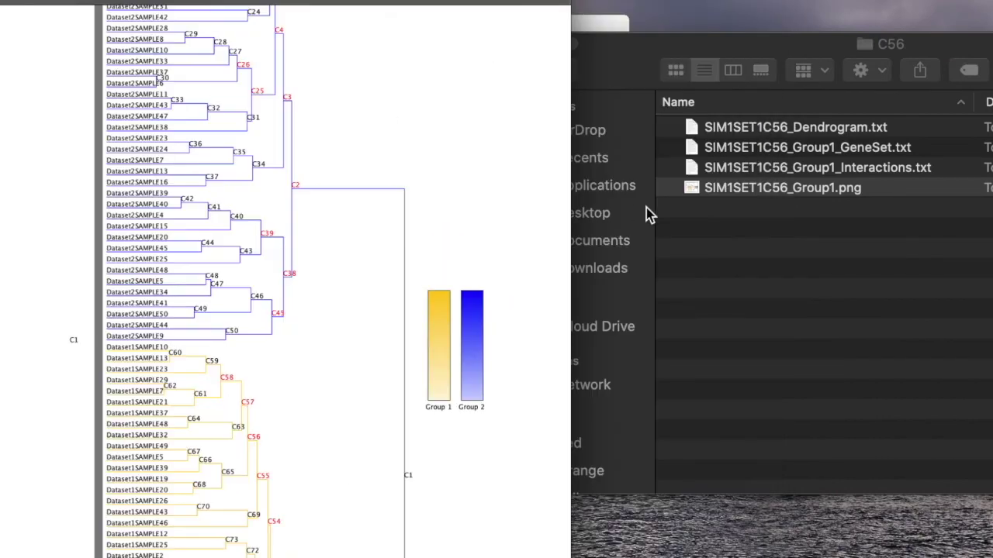
- Open SIM1SET1C56_Group1_Interactions.txt, review its source, target and STRING score columns through to the end, and close it
{"action": "double_click", "coordinate": [883, 176]}
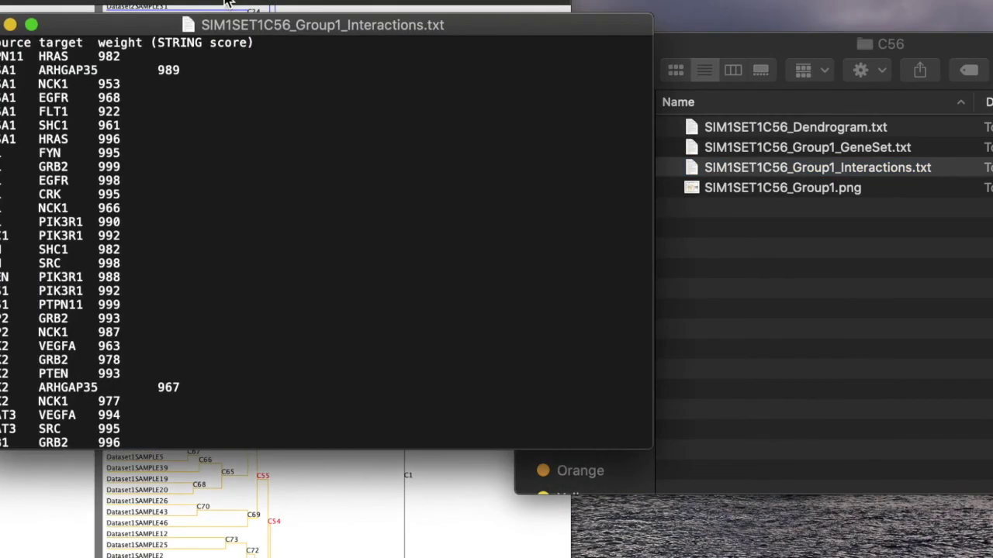
{"action": "left_click_drag", "start_coordinate": [144, 18], "coordinate": [476, 128]}
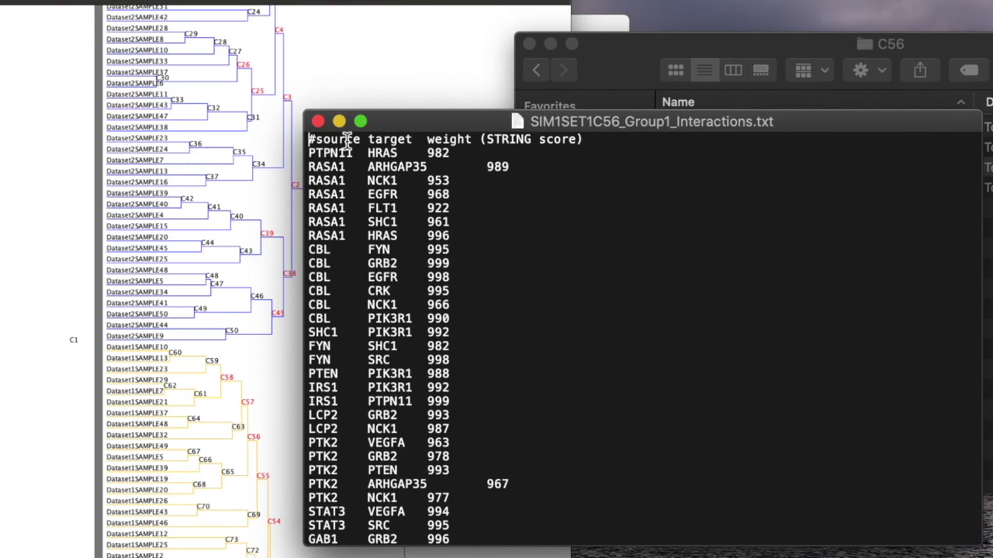
{"action": "left_click_drag", "start_coordinate": [426, 141], "coordinate": [321, 124]}
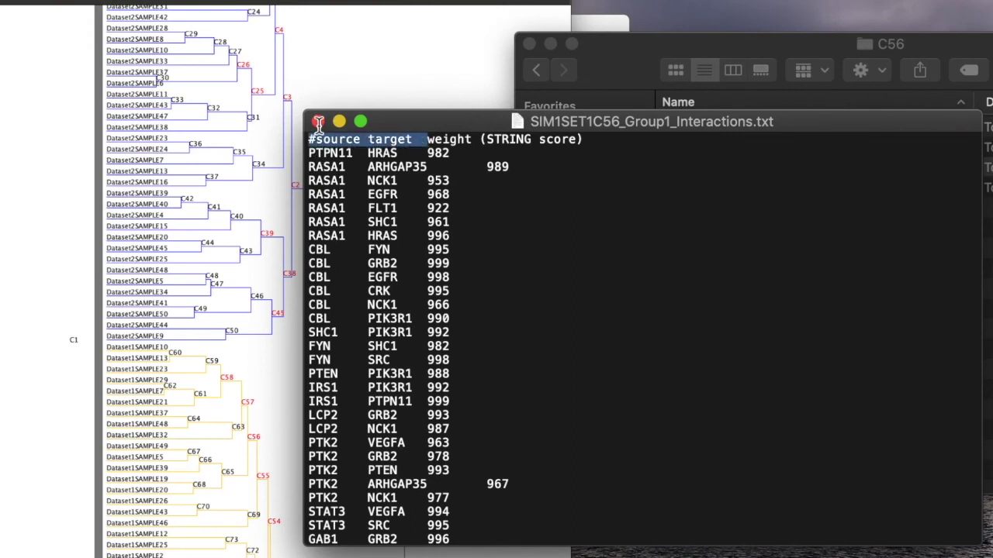
{"action": "left_click", "coordinate": [472, 202]}
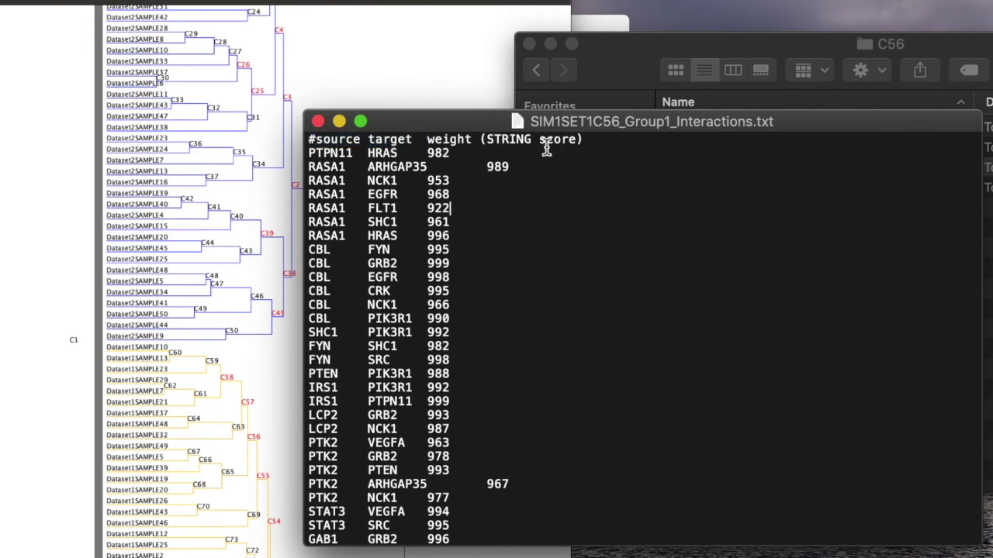
{"action": "scroll", "coordinate": [457, 279], "scroll_direction": "down", "scroll_amount": 3}
{"action": "scroll", "coordinate": [458, 278], "scroll_direction": "down", "scroll_amount": 5}
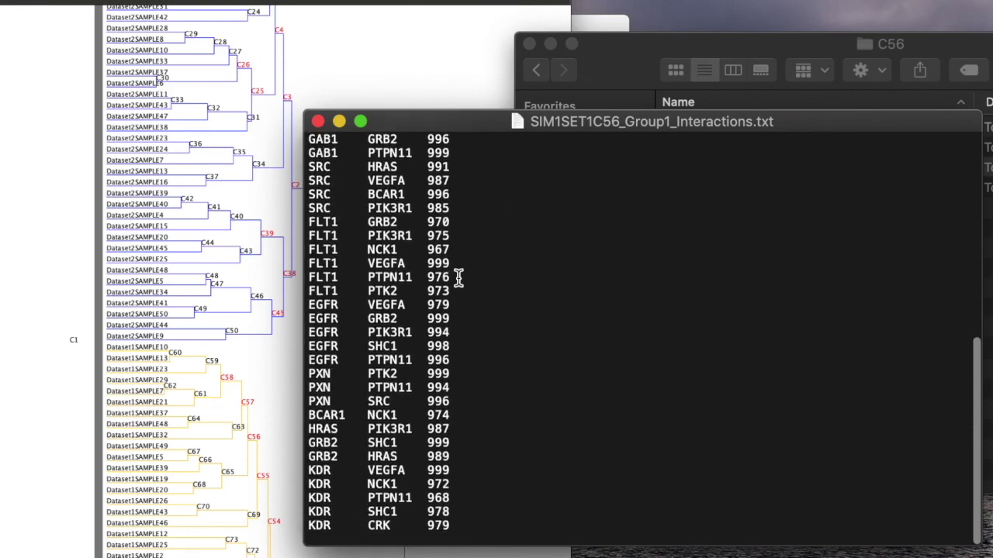
{"action": "left_click", "coordinate": [318, 122]}
- Open SIM1SET1C56_Group1_GeneSet.txt, review the gene, origin and count columns, and close the file
{"action": "left_click", "coordinate": [872, 164]}
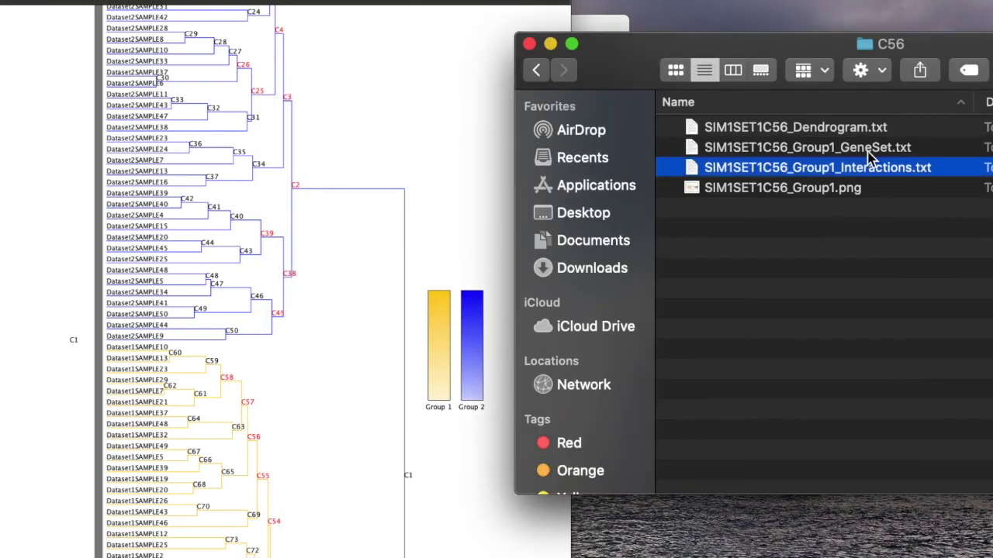
{"action": "left_click", "coordinate": [839, 149]}
{"action": "double_click", "coordinate": [873, 153]}
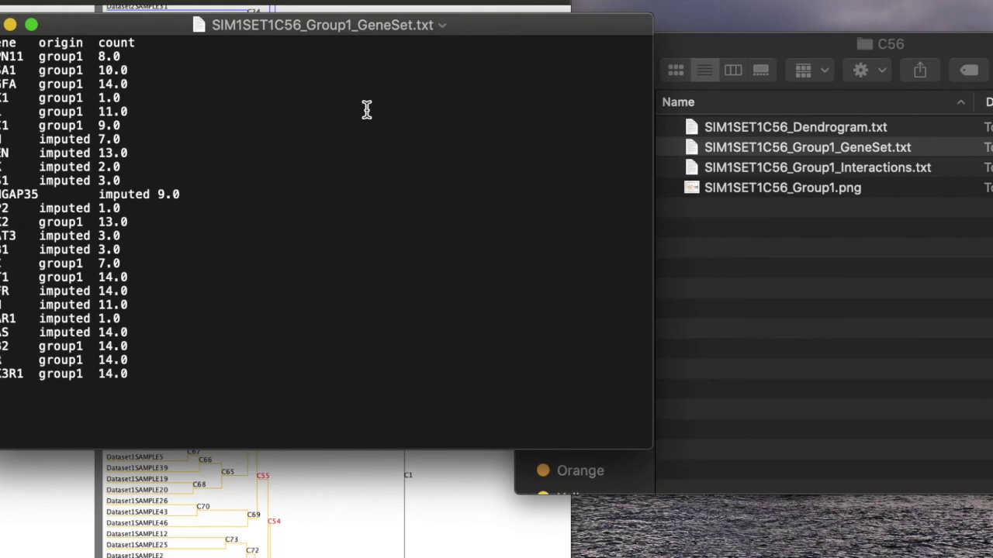
{"action": "left_click_drag", "start_coordinate": [156, 23], "coordinate": [474, 158]}
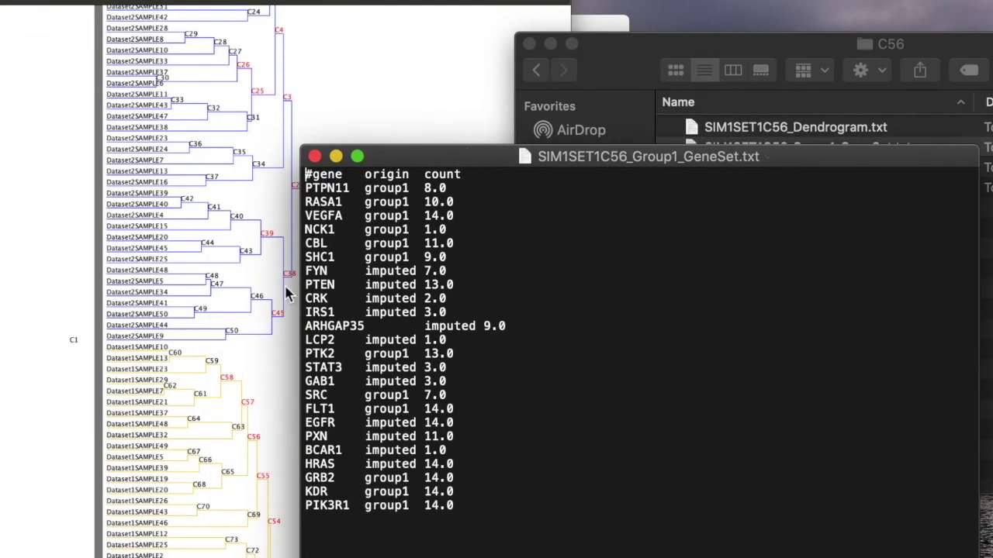
{"action": "left_click", "coordinate": [319, 155]}
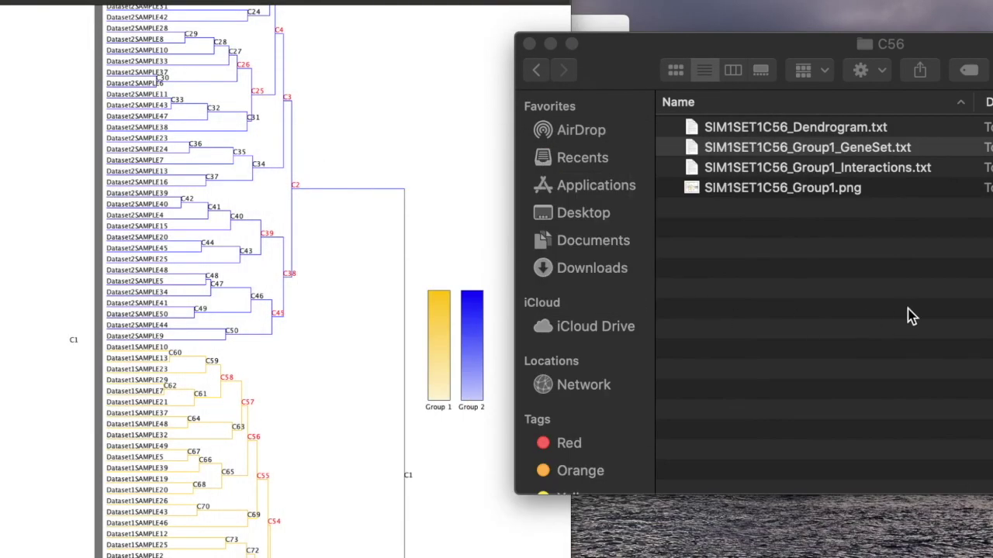